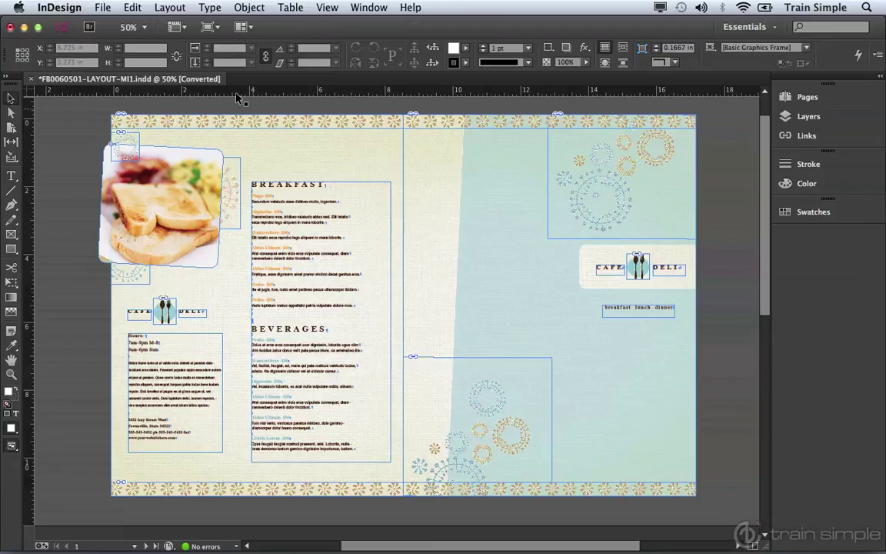
Hide the frame edges on the menu spread and show them again.
click(185, 34)
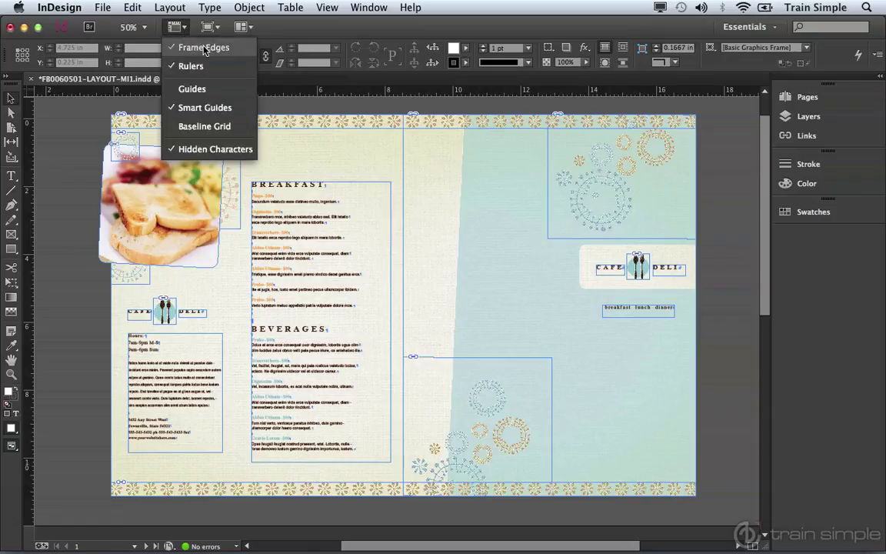
click(204, 48)
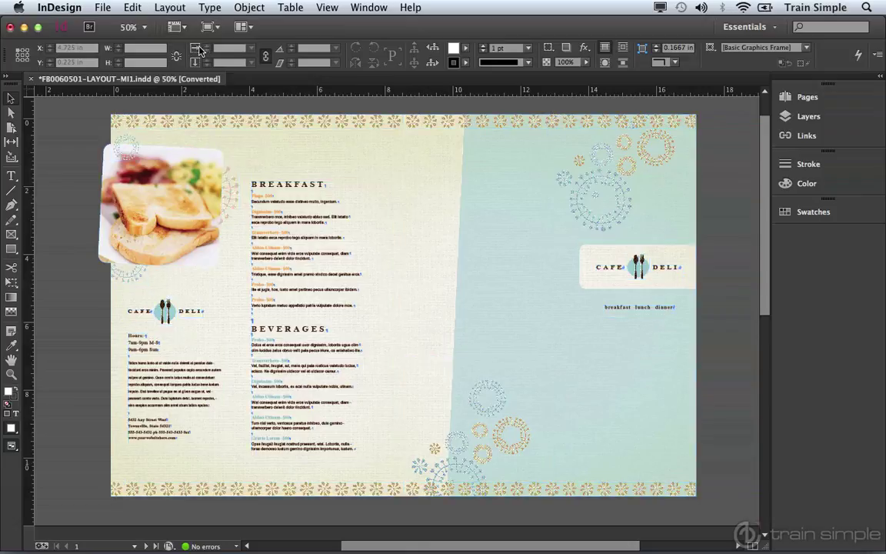
click(184, 31)
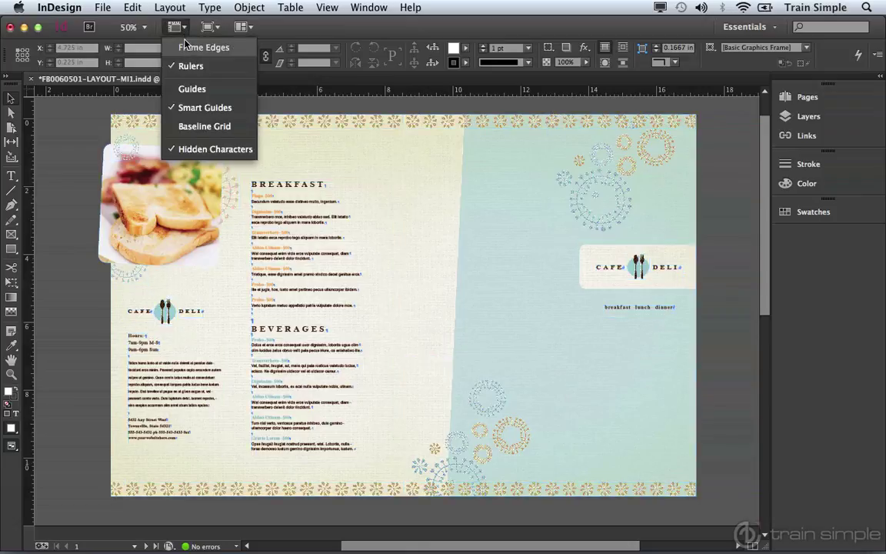
click(185, 53)
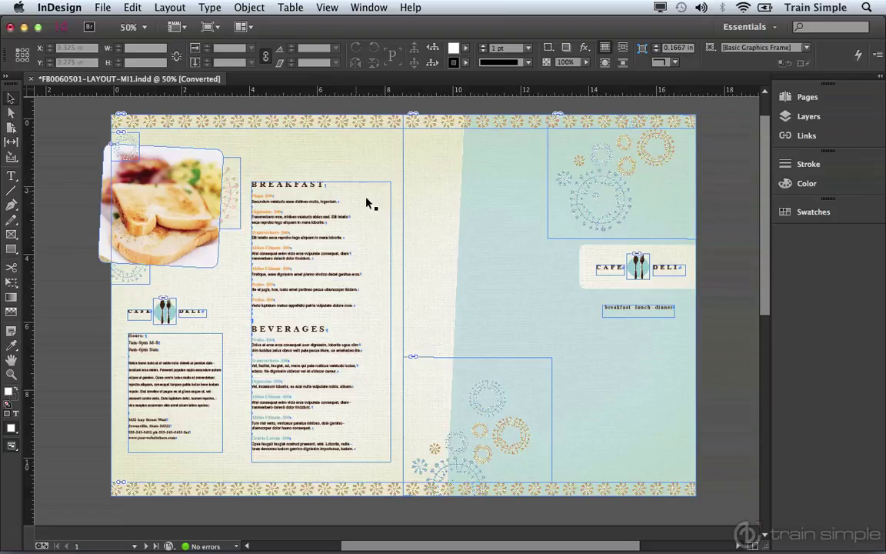
Hide the hidden characters in the Breakfast text and show them again.
key(z)
click(336, 188)
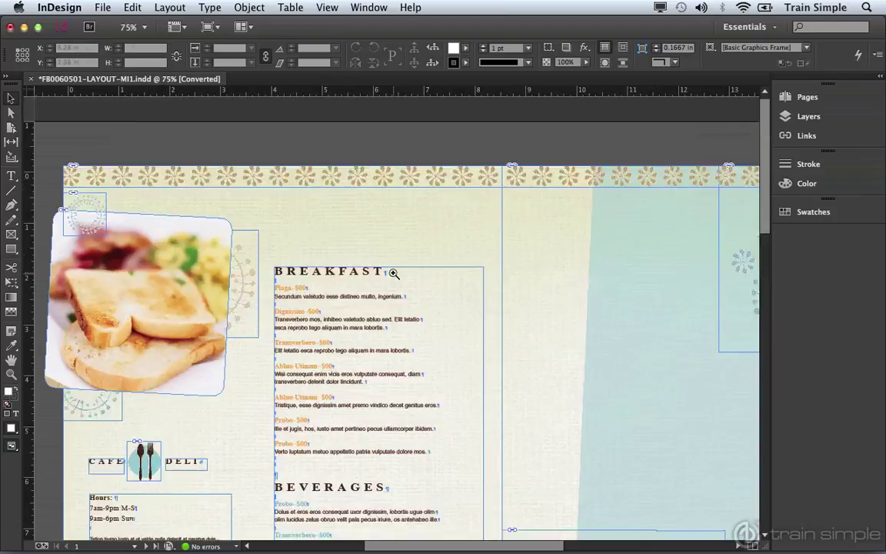
click(370, 254)
click(390, 296)
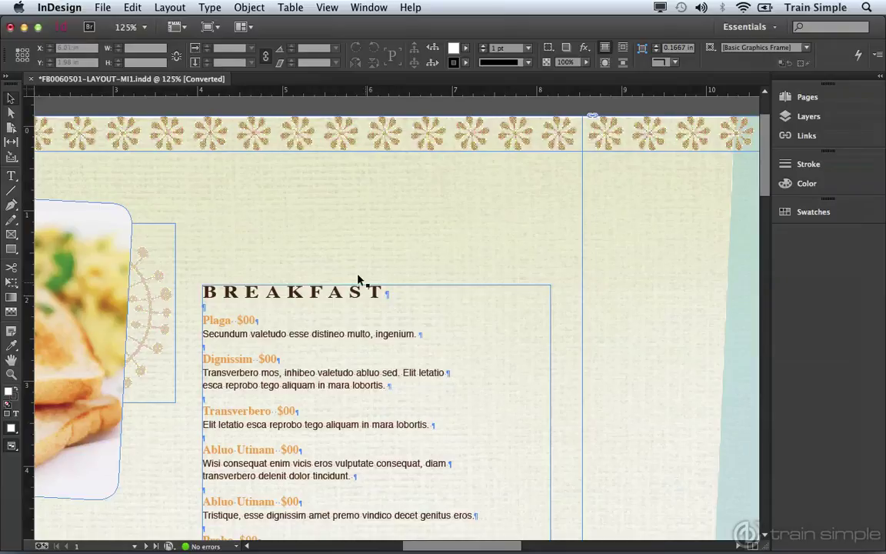
click(183, 27)
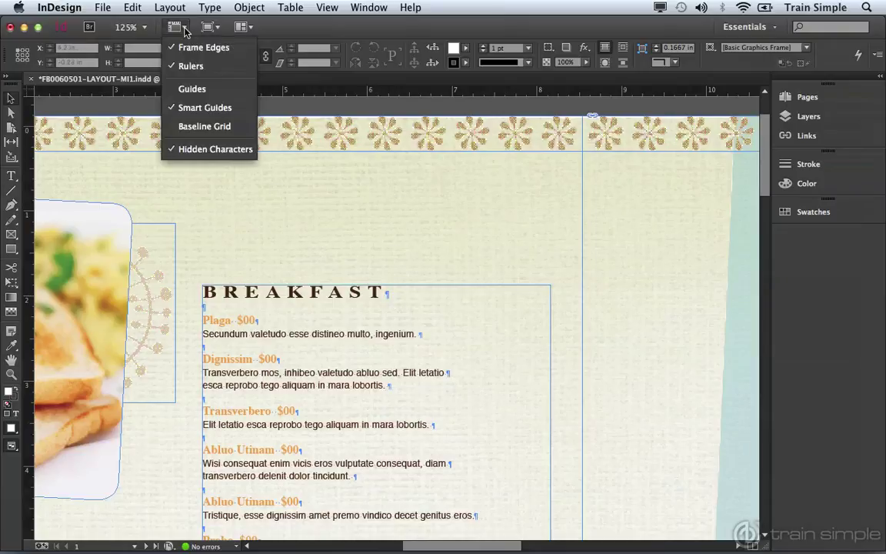
click(198, 149)
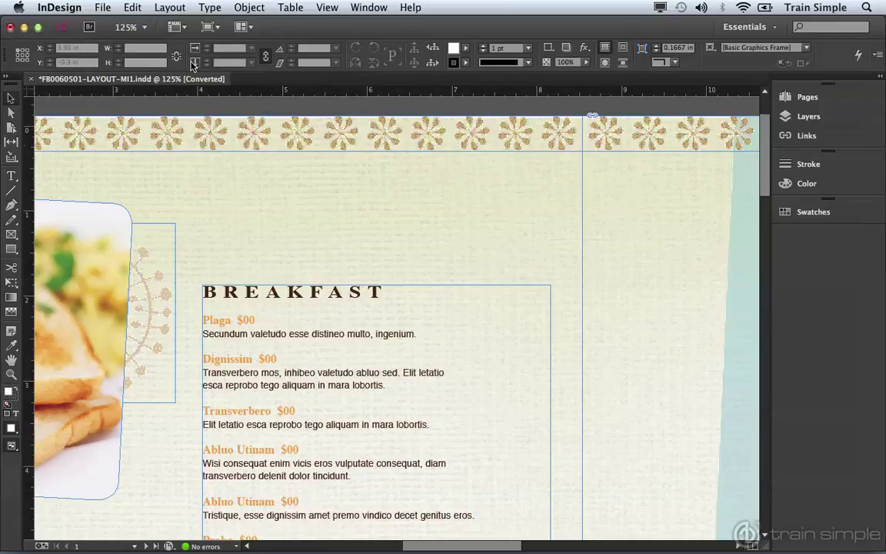
click(175, 27)
click(202, 148)
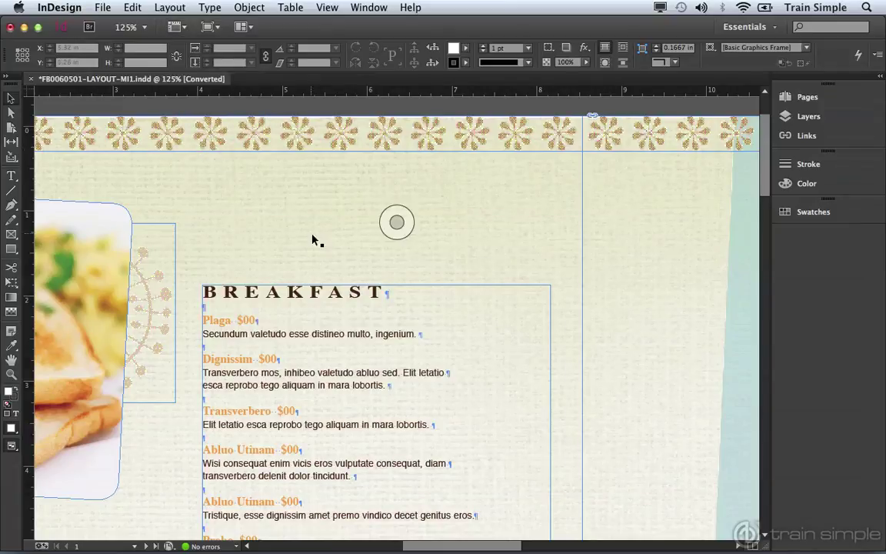
Switch the screen mode to Preview for the whole spread and return it to Normal.
alt+click(444, 260)
alt+click(444, 260)
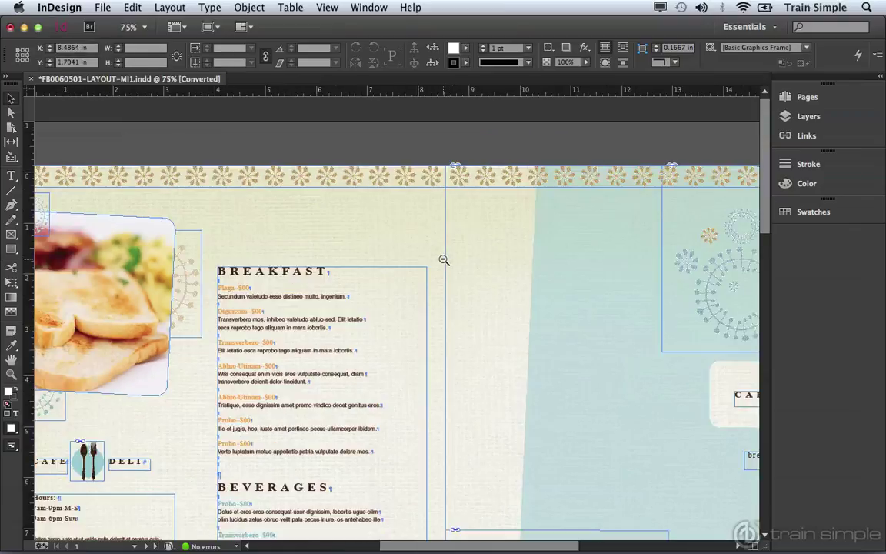
alt+click(444, 260)
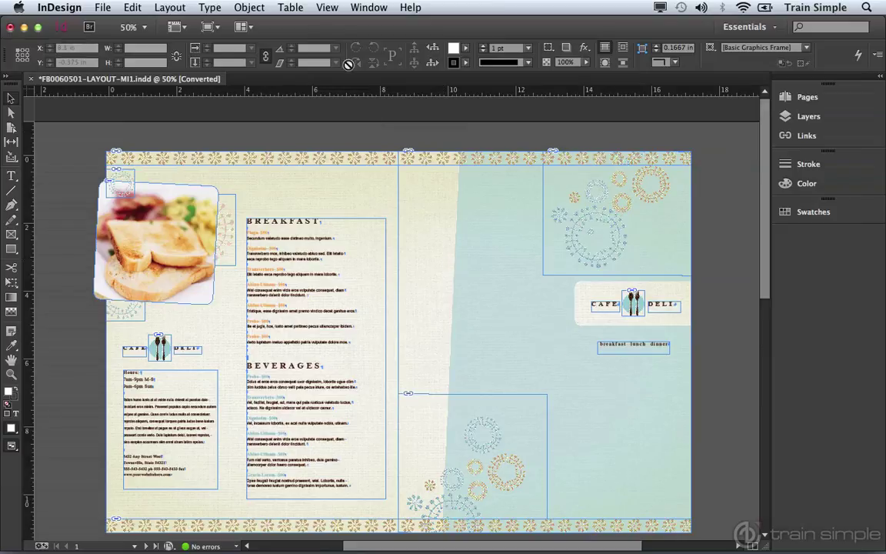
click(331, 9)
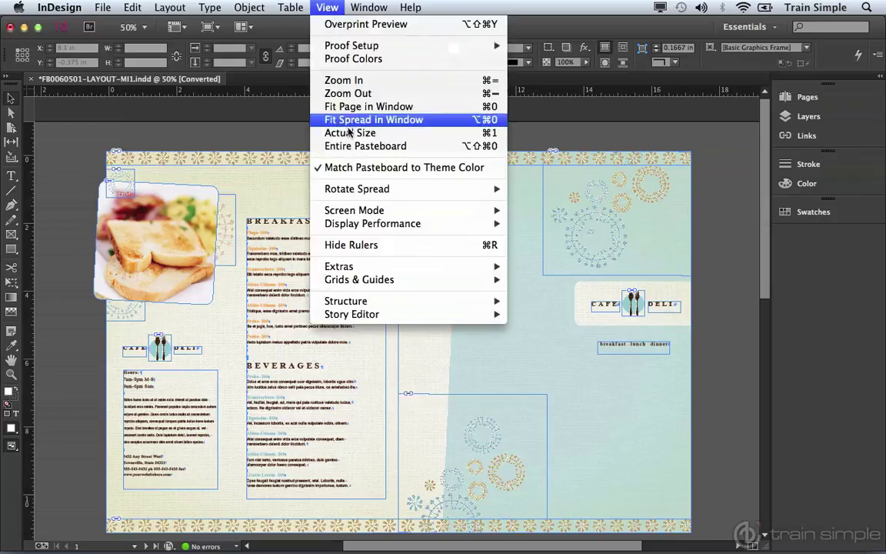
mouse_move(358, 211)
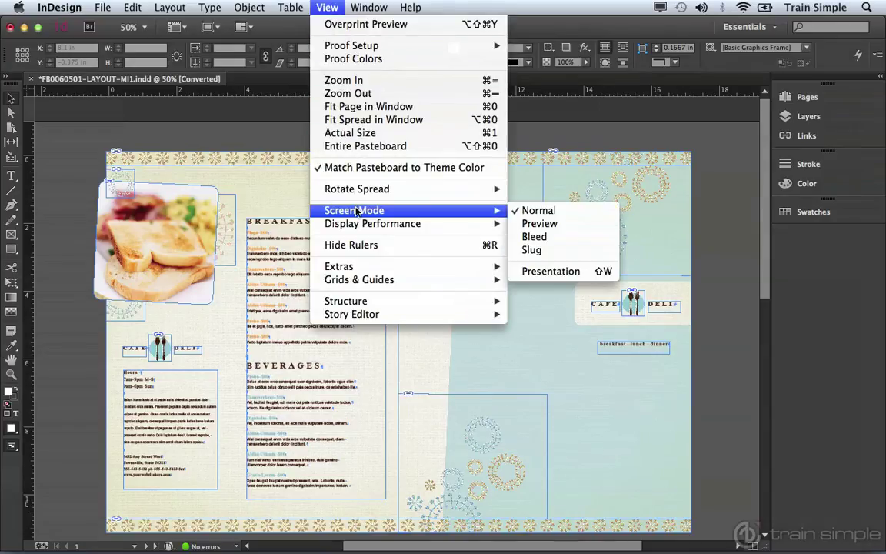
click(530, 224)
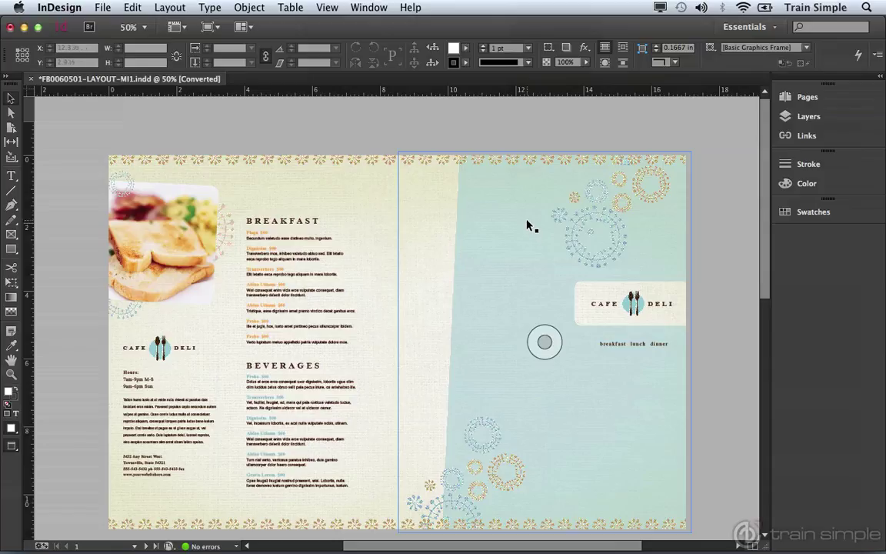
click(516, 132)
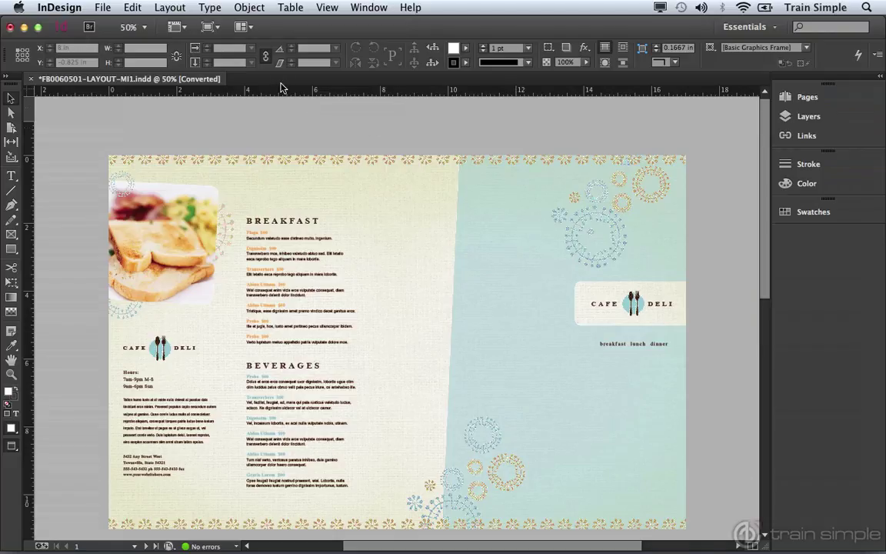
click(220, 29)
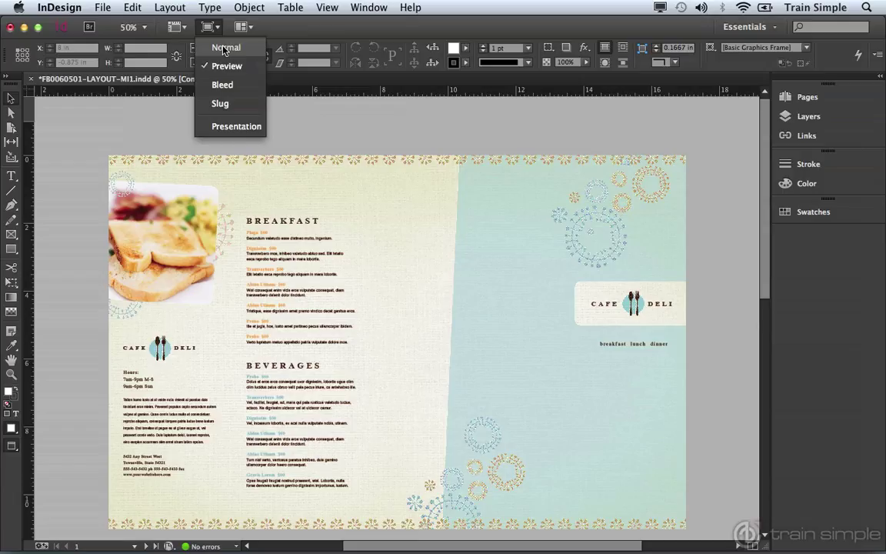
click(225, 49)
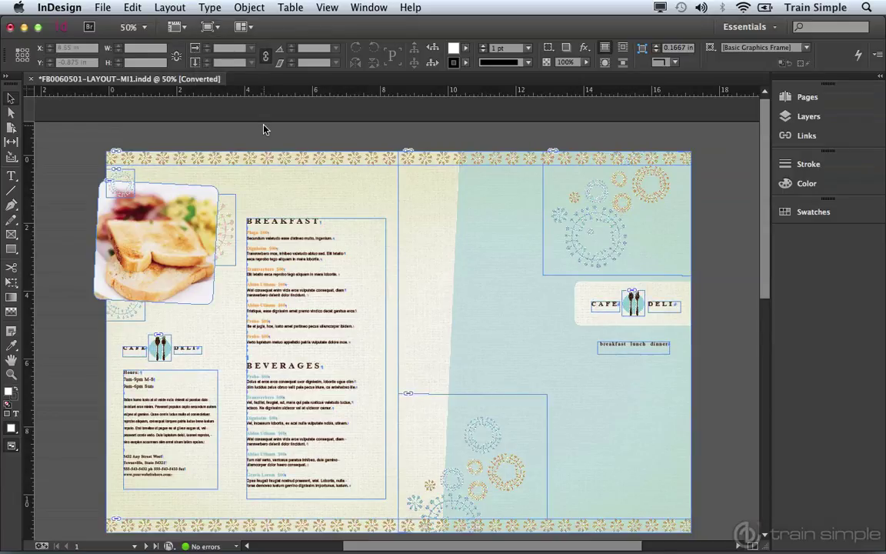
View the document in Presentation mode, advancing to the second spread and returning to the first.
click(209, 27)
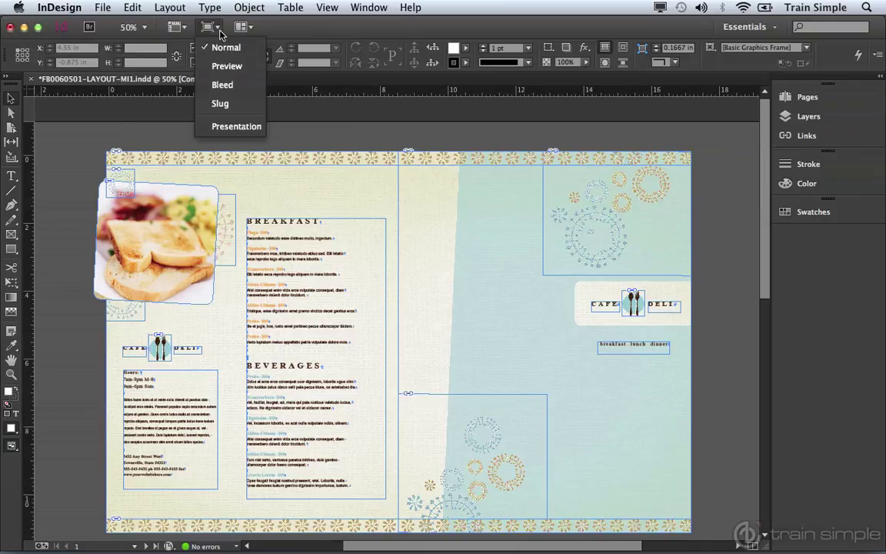
click(233, 128)
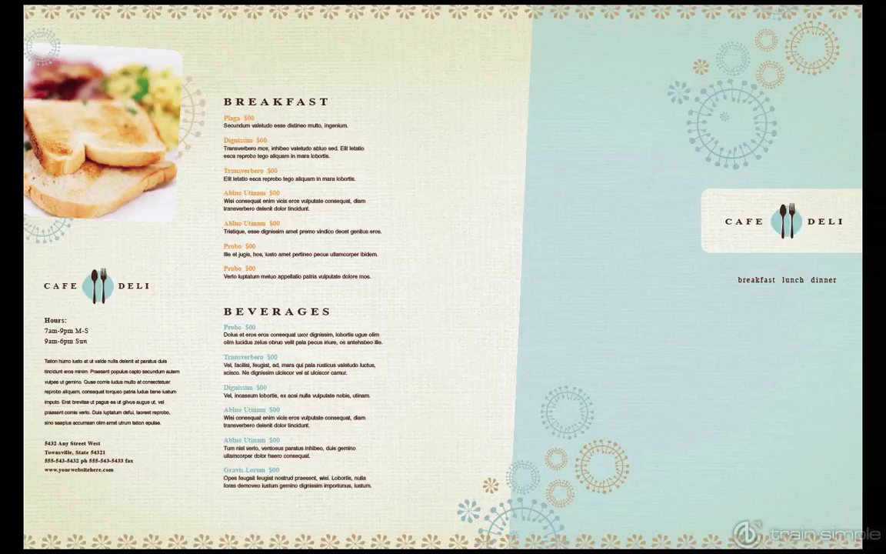
key(Right)
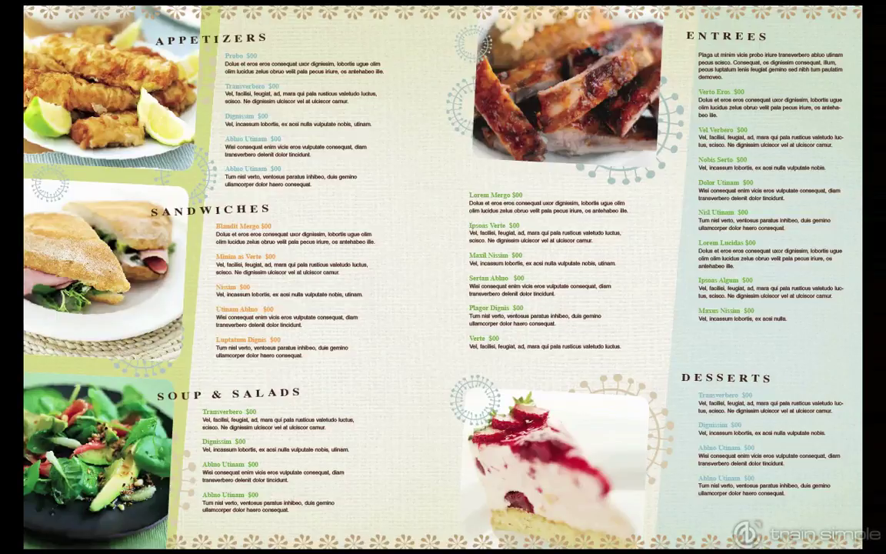
key(Left)
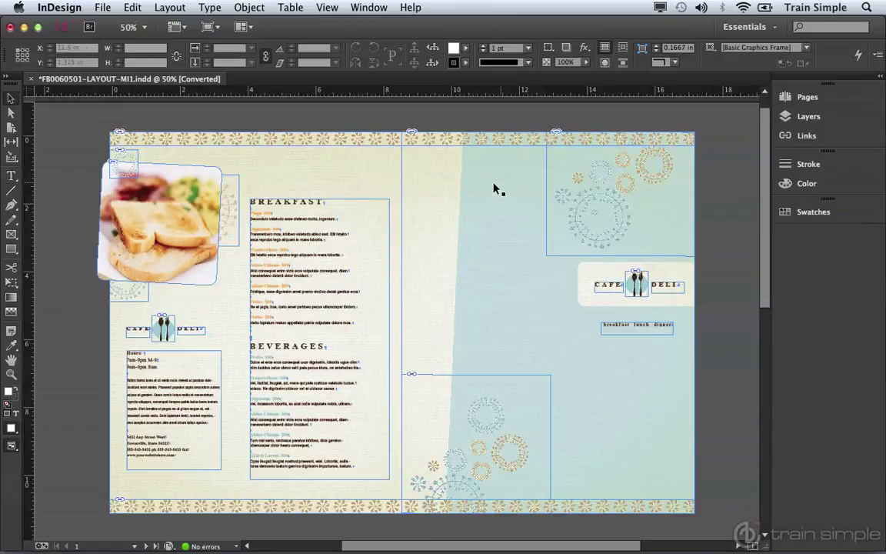
click(12, 446)
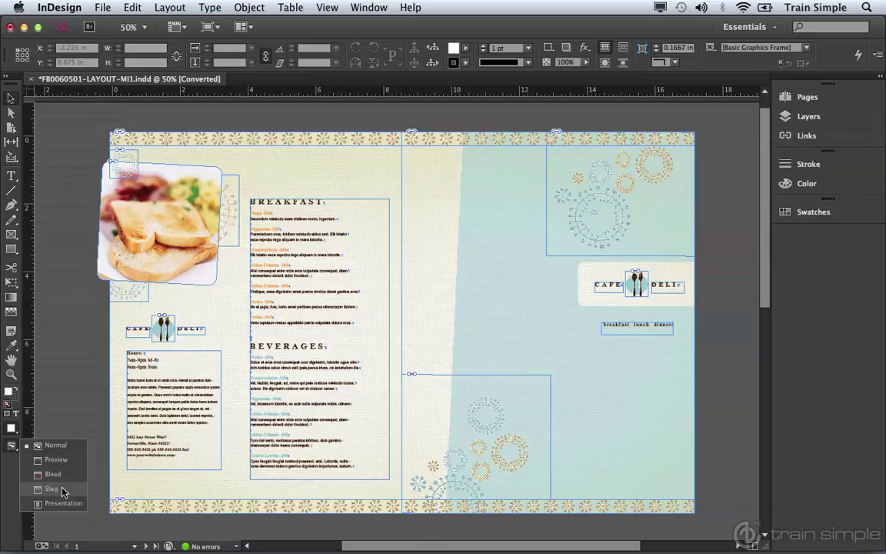
click(67, 420)
click(547, 324)
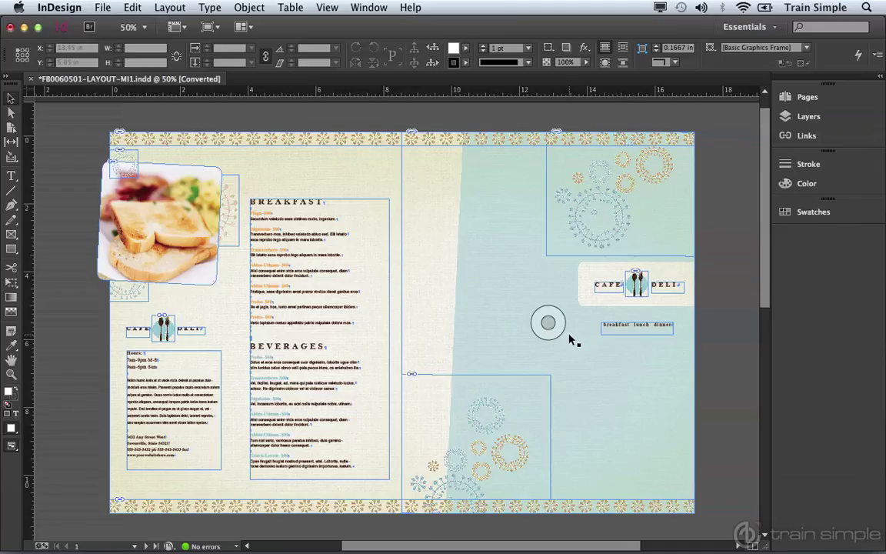
Set the display performance to High Quality Display while viewing the Cafe Deli logo on the front cover.
click(649, 300)
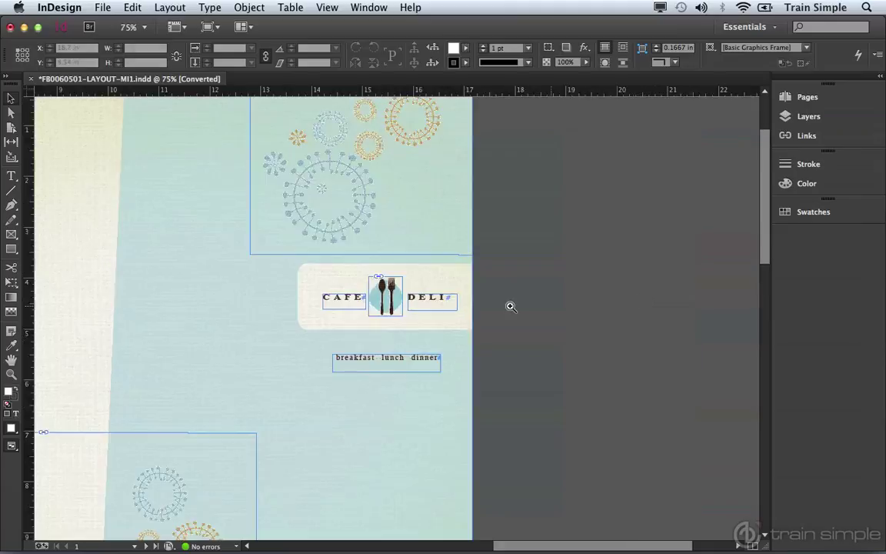
click(430, 300)
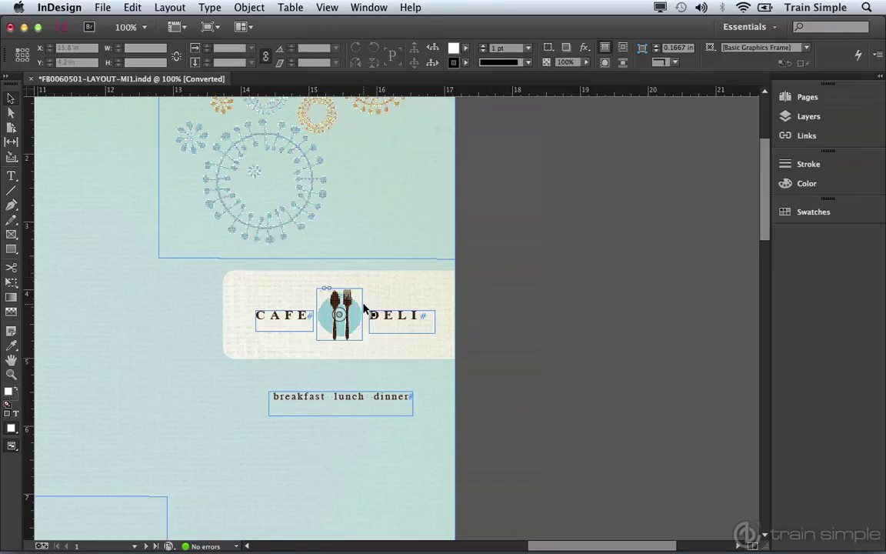
click(328, 8)
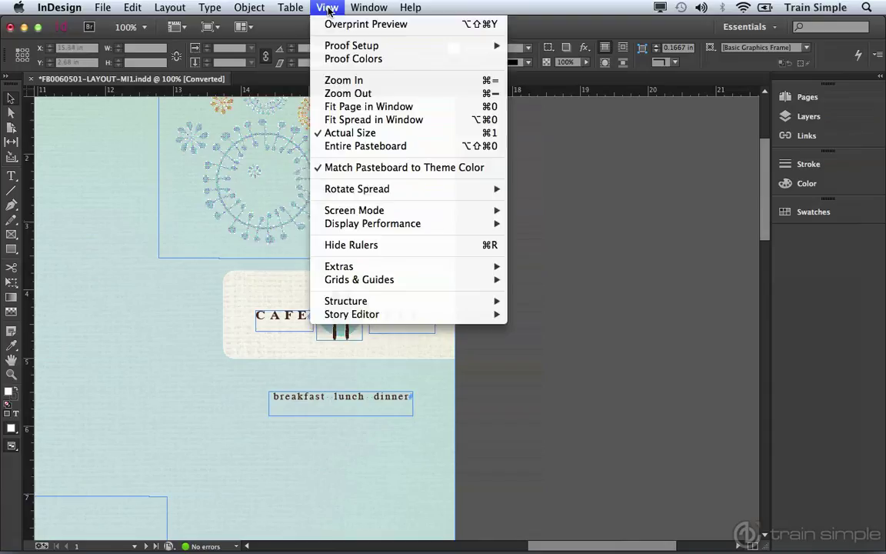
mouse_move(383, 227)
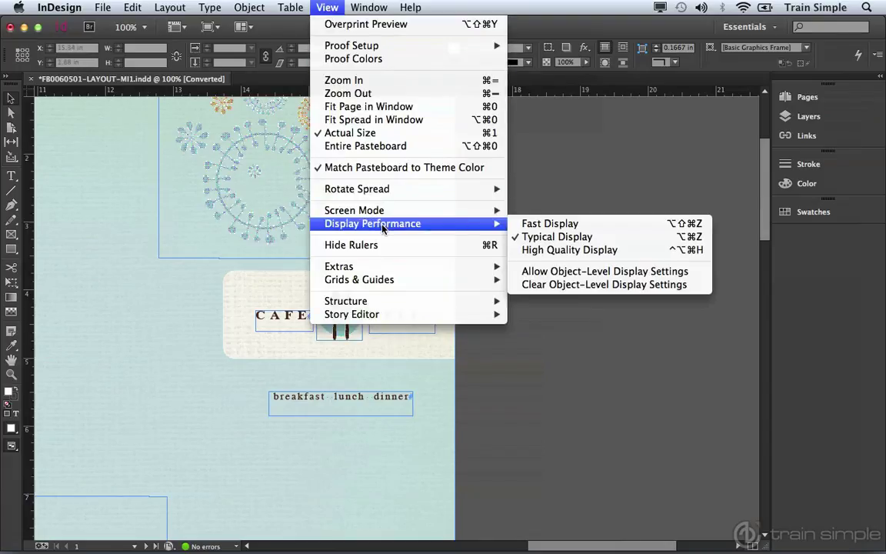
click(544, 250)
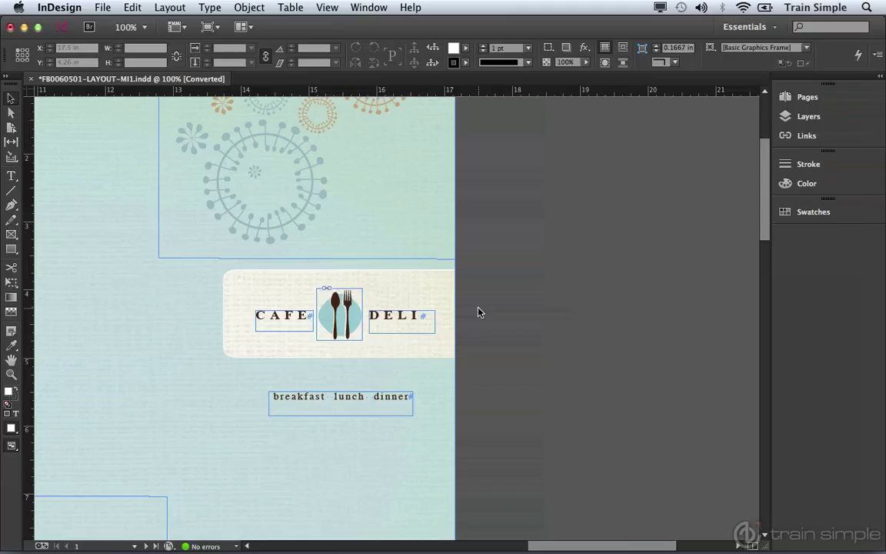
Hide the frame edges across the whole menu spread.
alt+super+click(367, 289)
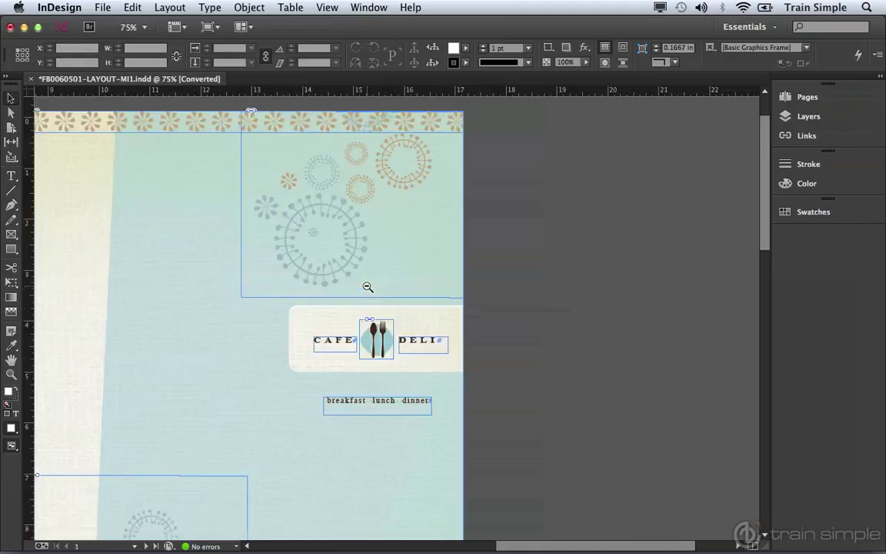
alt+super+click(339, 285)
drag(247, 321, 437, 303)
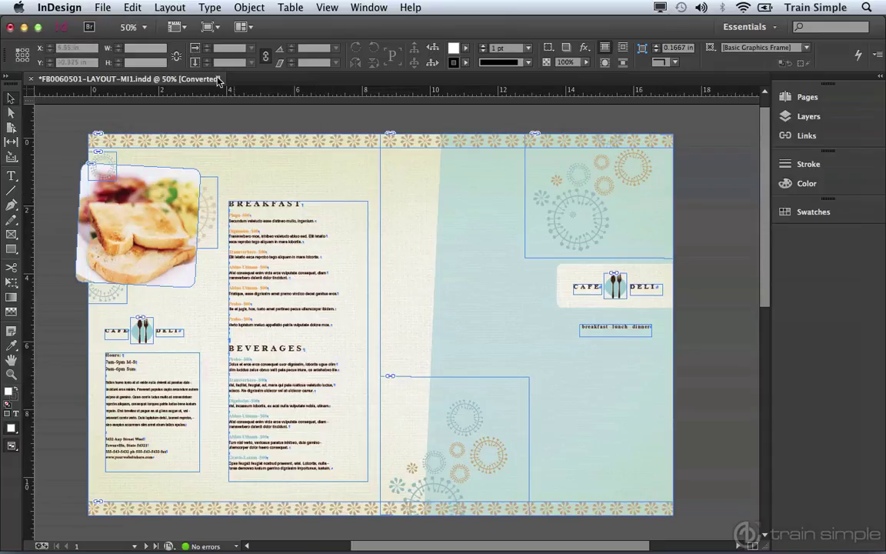
click(182, 28)
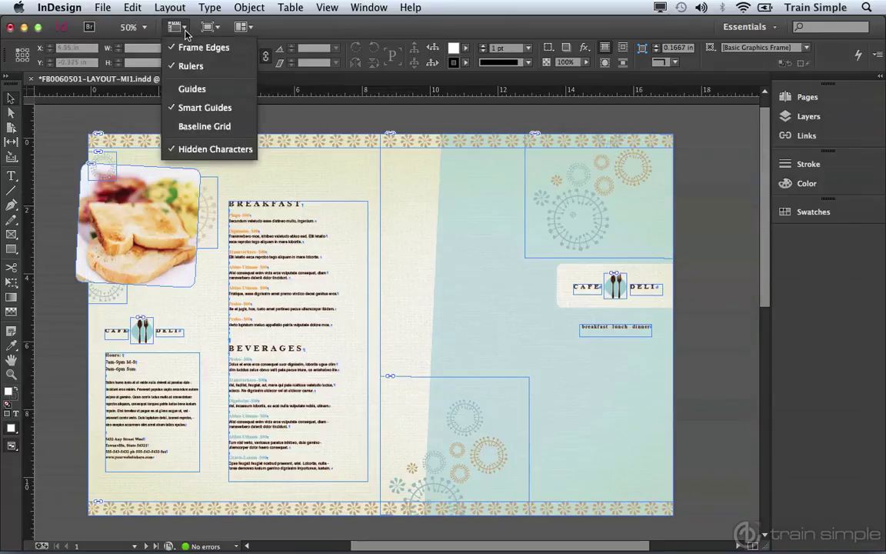
click(190, 48)
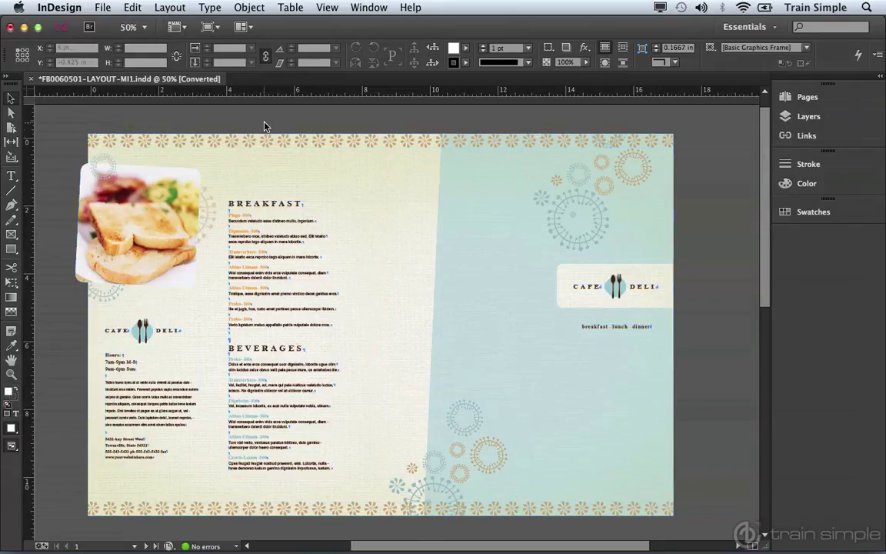